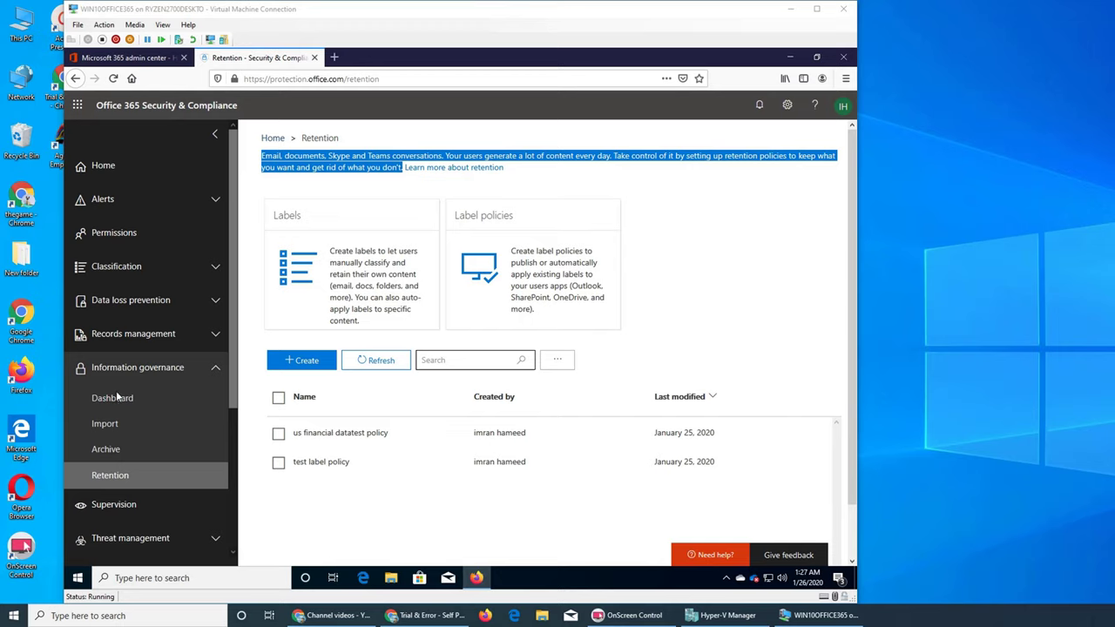
- Collapse Information governance in the left navigation and open the Supervision page
click(146, 367)
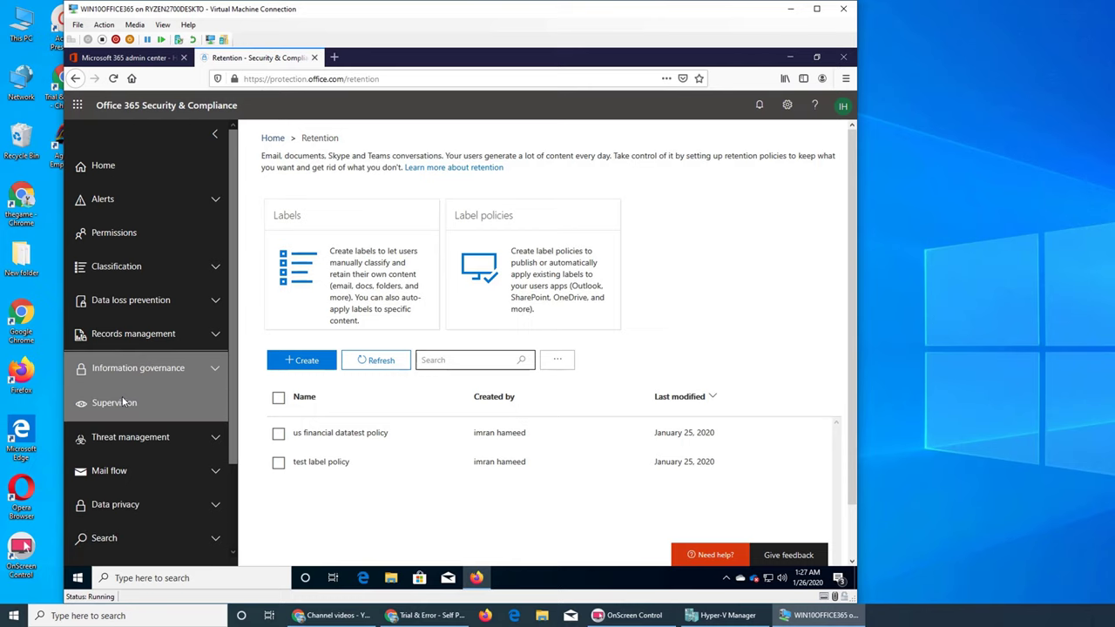
click(120, 401)
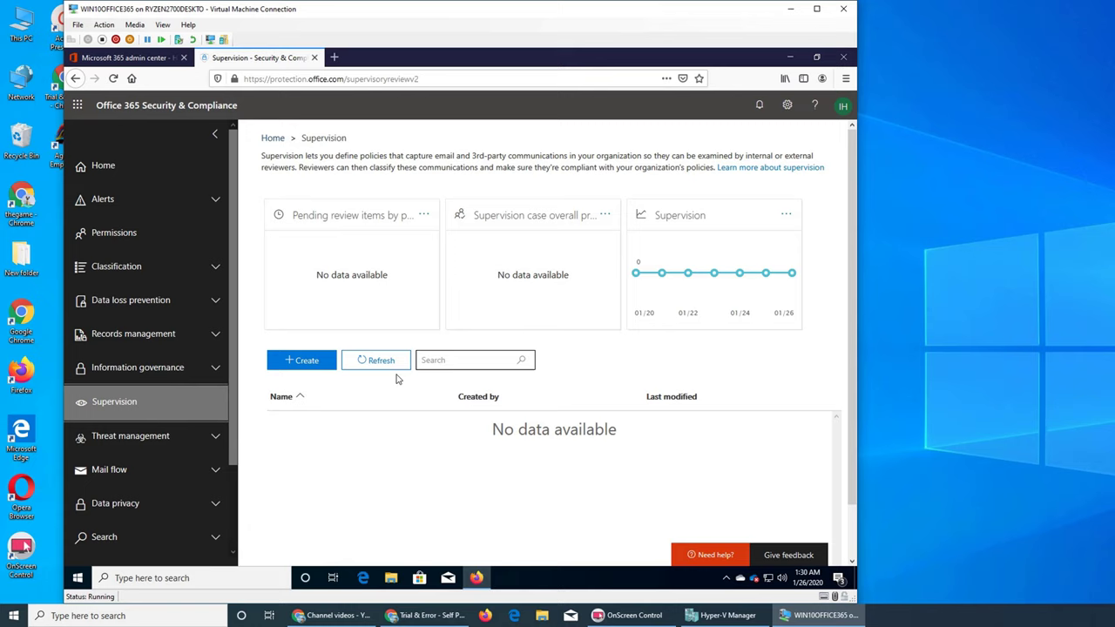
- Create a new supervision policy named 'test governing policy'
scroll(496, 449, down, 1)
scroll(502, 449, up, 1)
click(299, 370)
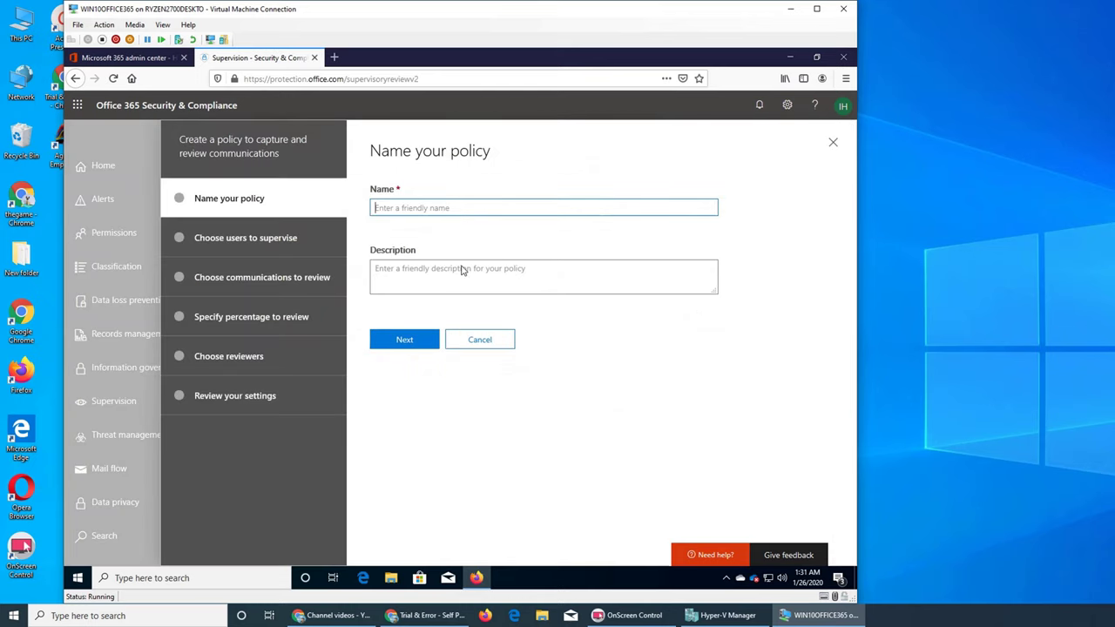
text(test governing policy)
- Advance the wizard to the 'Whose communications do you want to supervise?' step
click(402, 340)
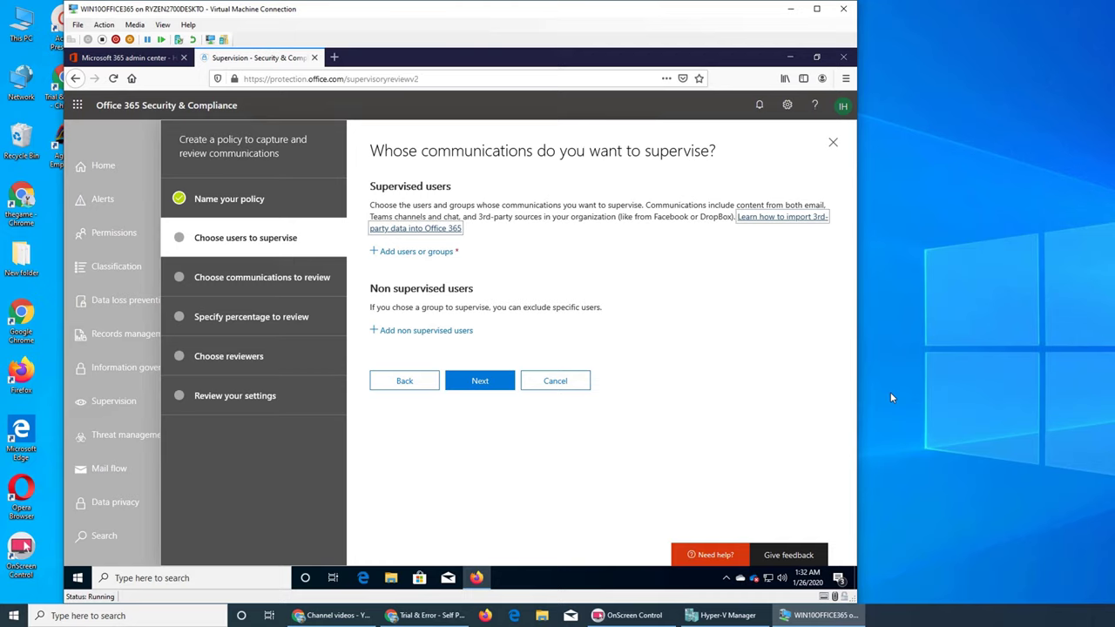
- Browse the YouTube channel's VIDEOS list, then minimize Chrome to return to the wizard
click(442, 615)
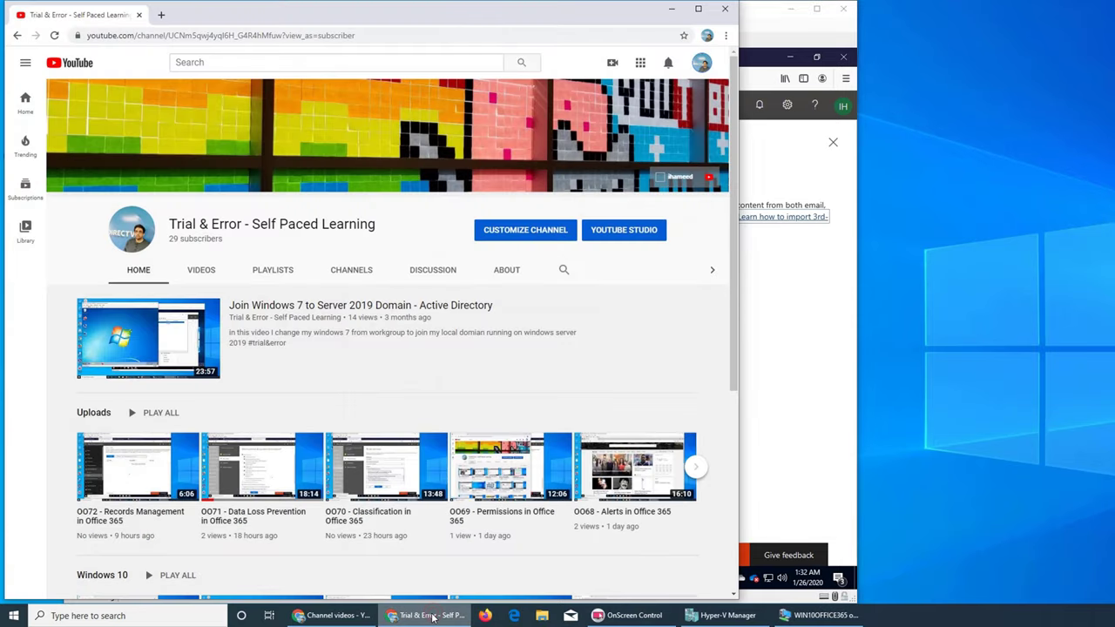
click(202, 271)
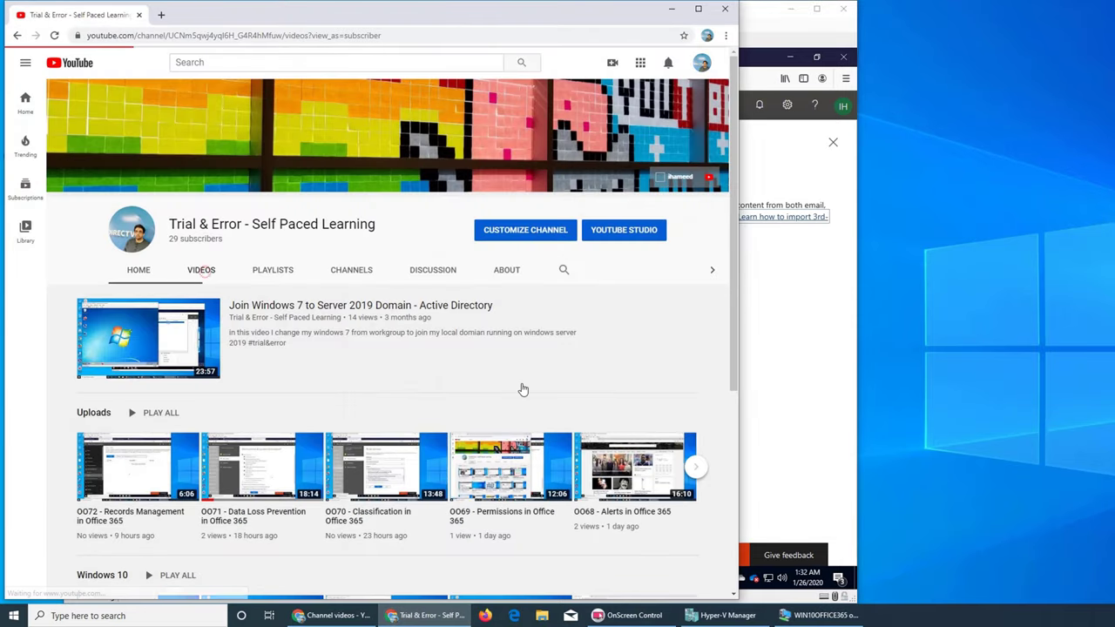
scroll(525, 399, down, 2)
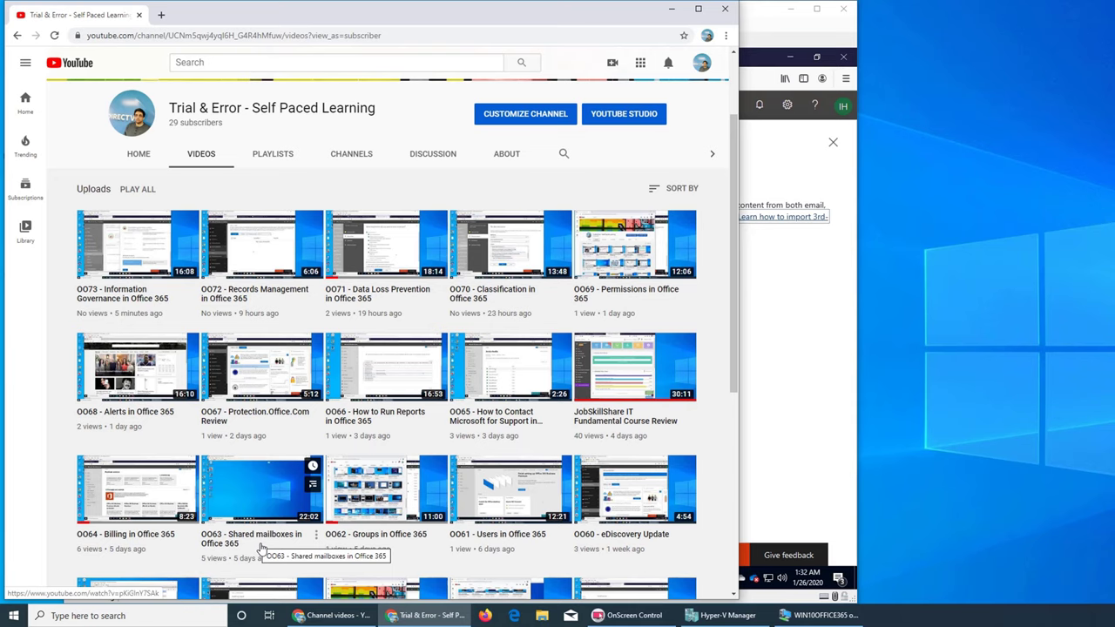
click(670, 10)
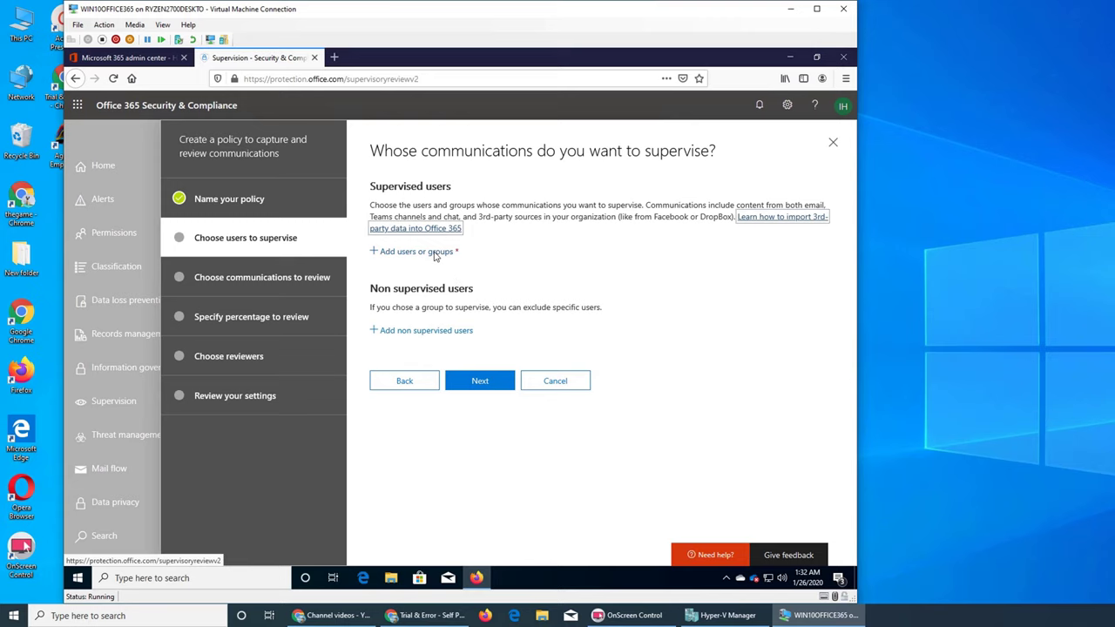
- Add the Help mailbox under Supervised users, going forward one step and back again
click(436, 251)
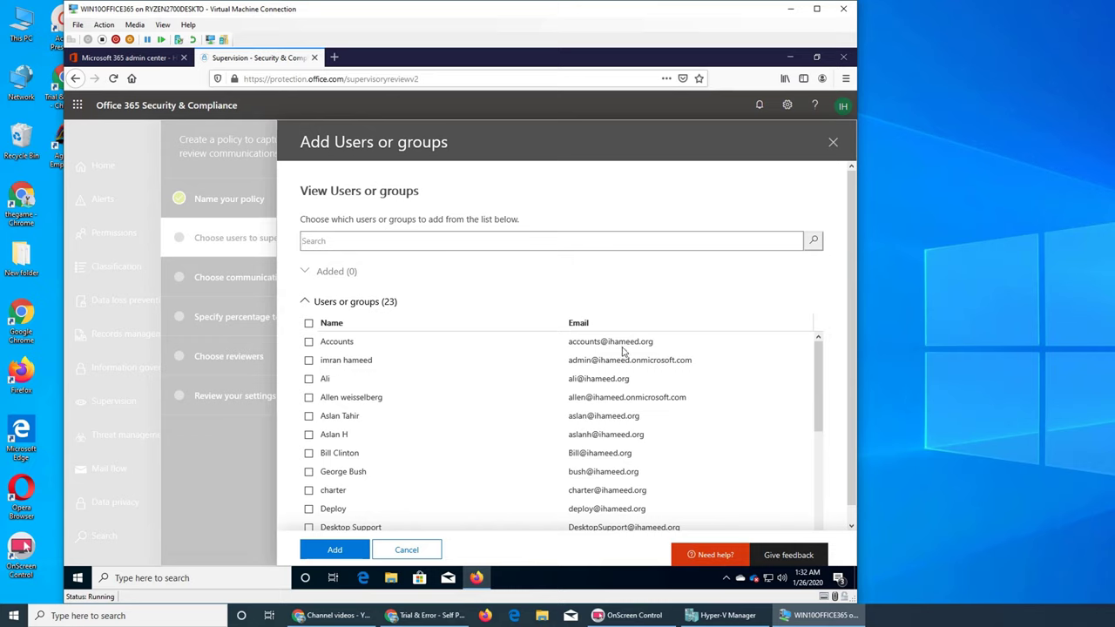
scroll(622, 351, down, 2)
scroll(623, 351, down, 1)
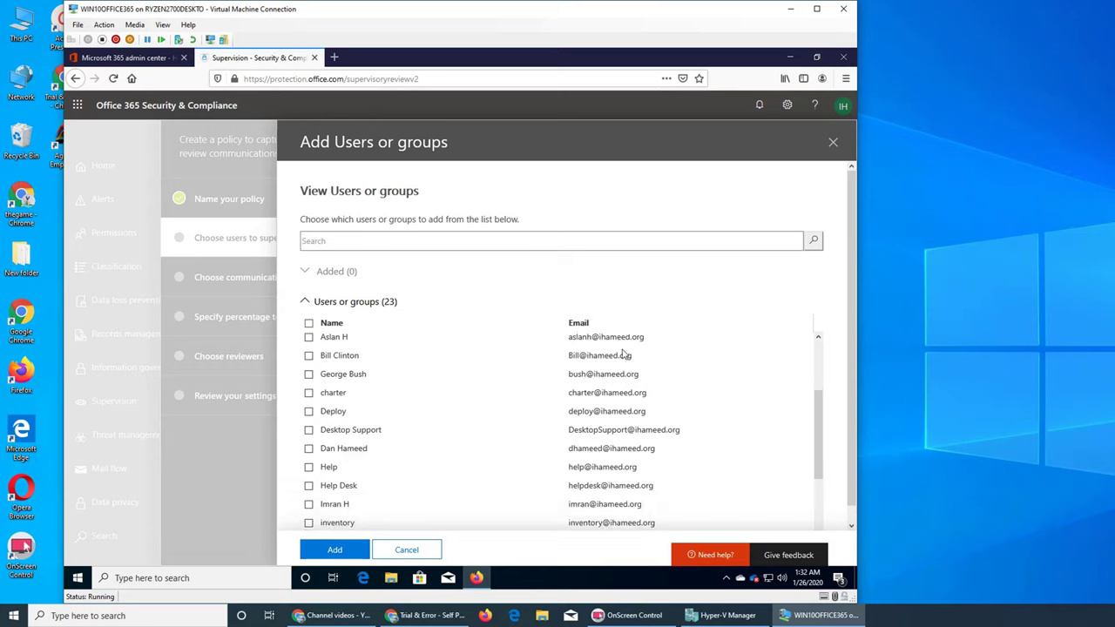
scroll(643, 438, down, 1)
scroll(643, 438, down, 1)
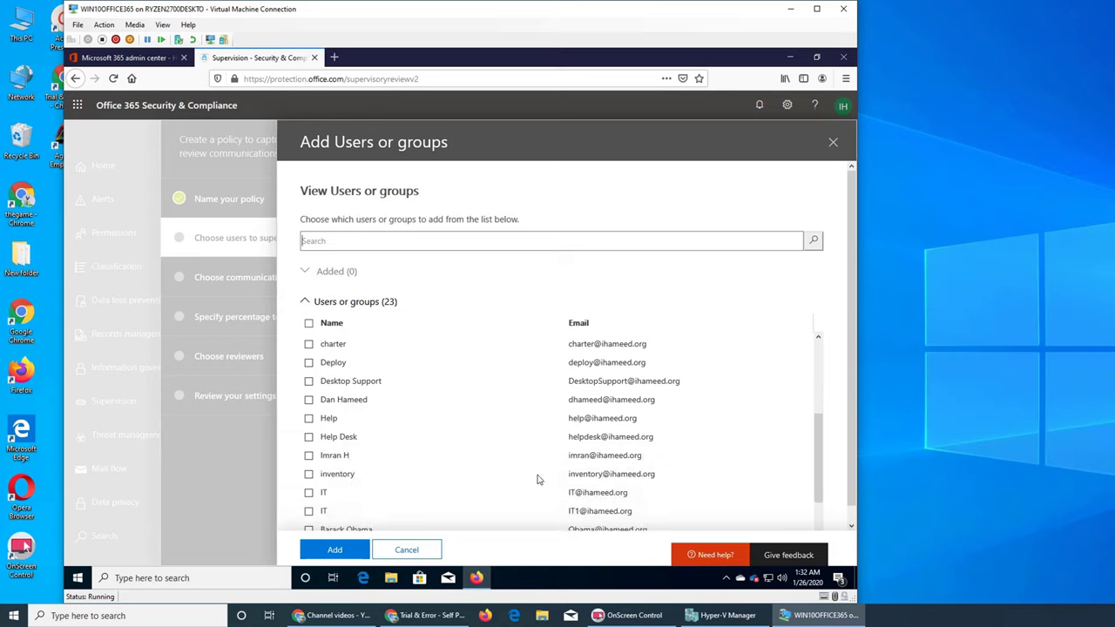
scroll(656, 494, down, 1)
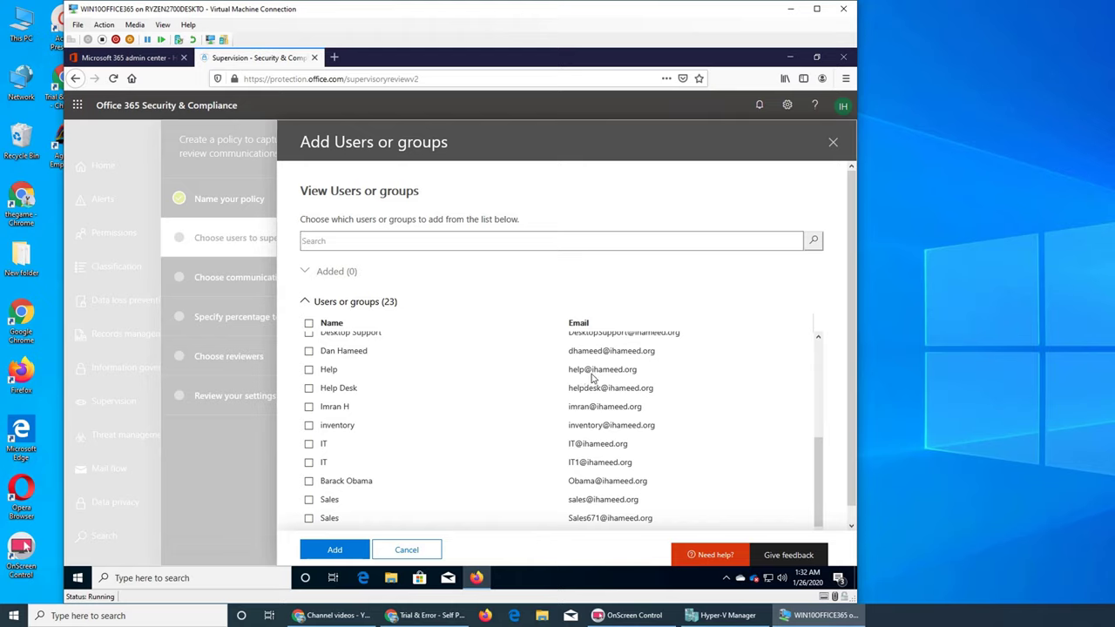
click(309, 369)
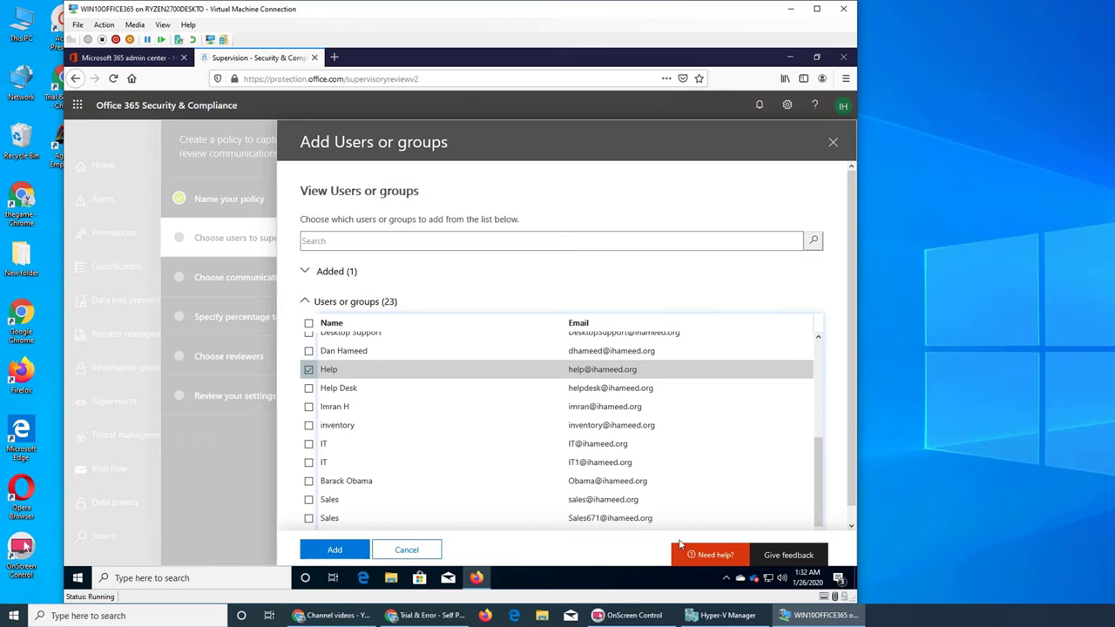
click(332, 548)
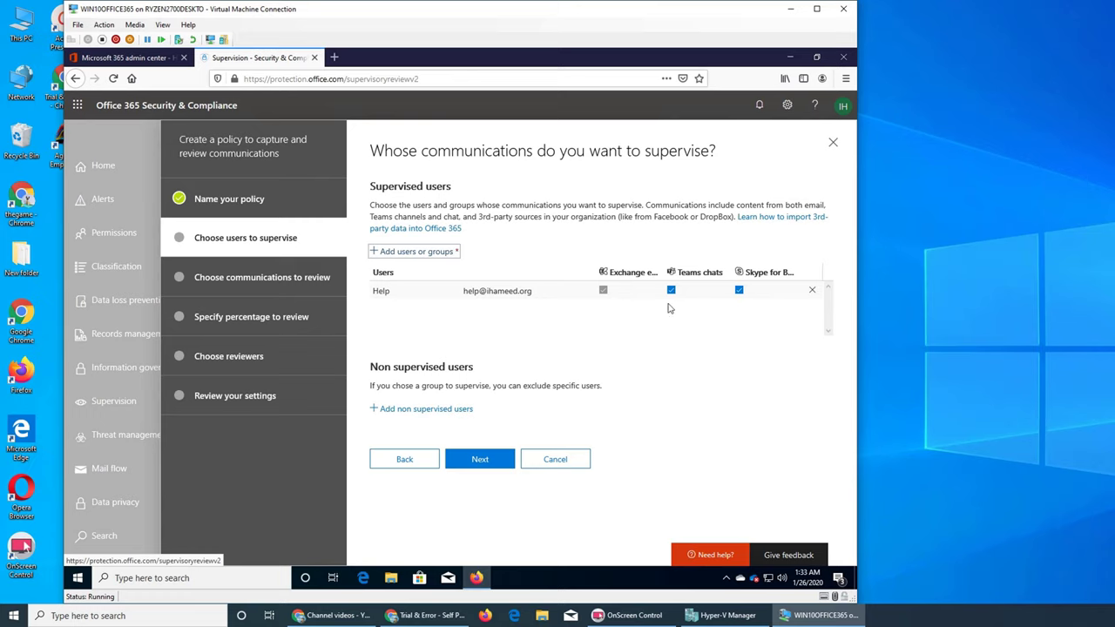
click(493, 465)
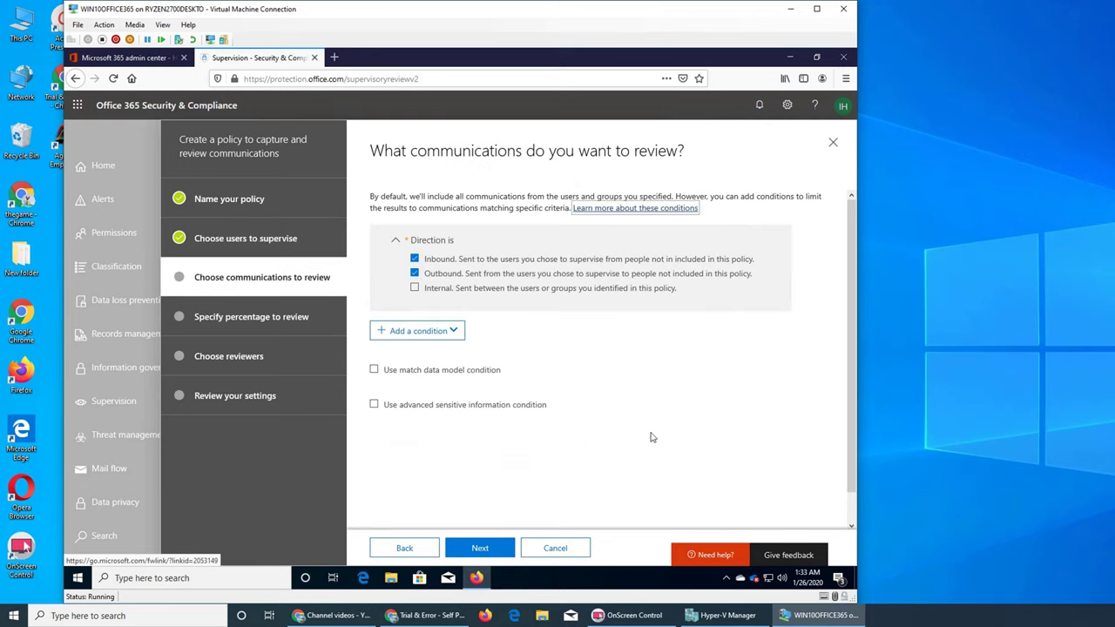
click(402, 551)
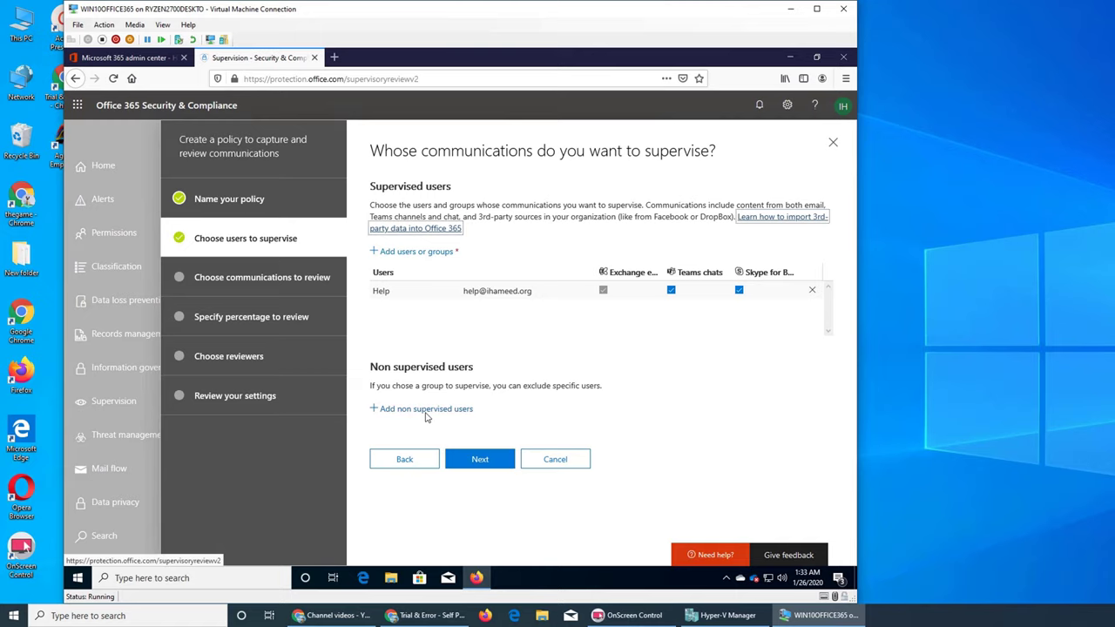
- Keep Help as the supervised user and advance to the communications-to-review step
click(480, 461)
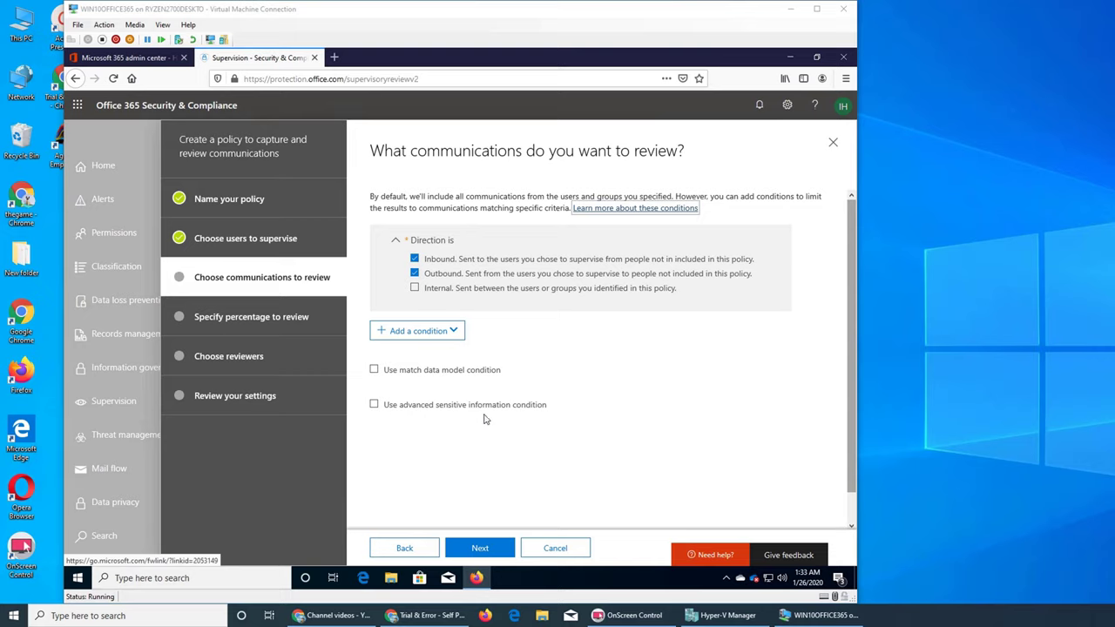
- Enable the advanced sensitive information condition and list the addable message conditions
click(374, 406)
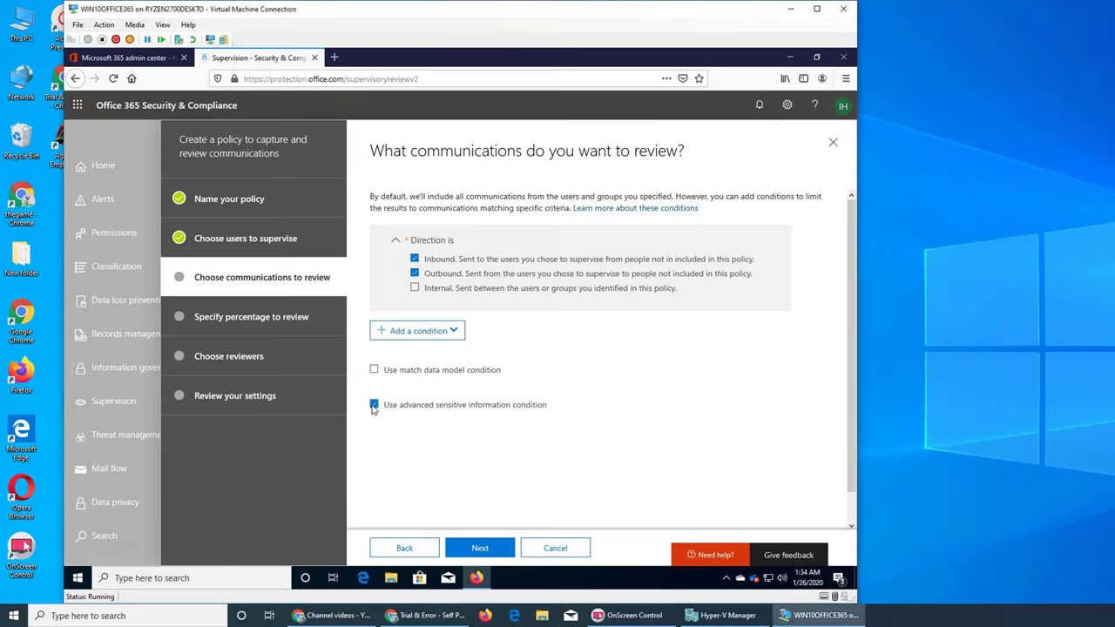
click(427, 333)
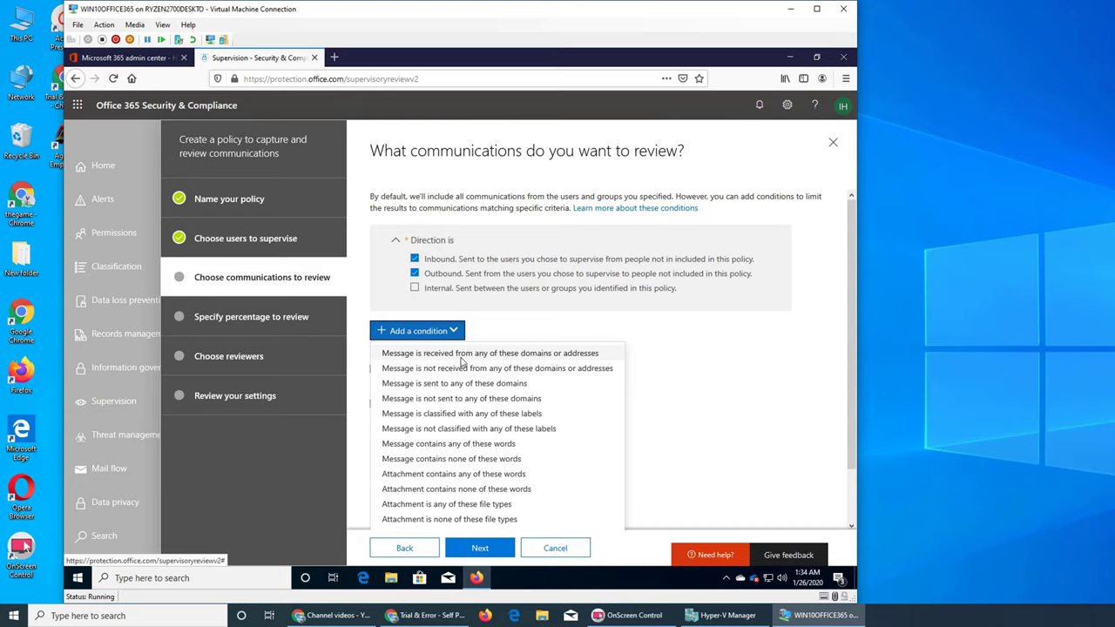
click(701, 361)
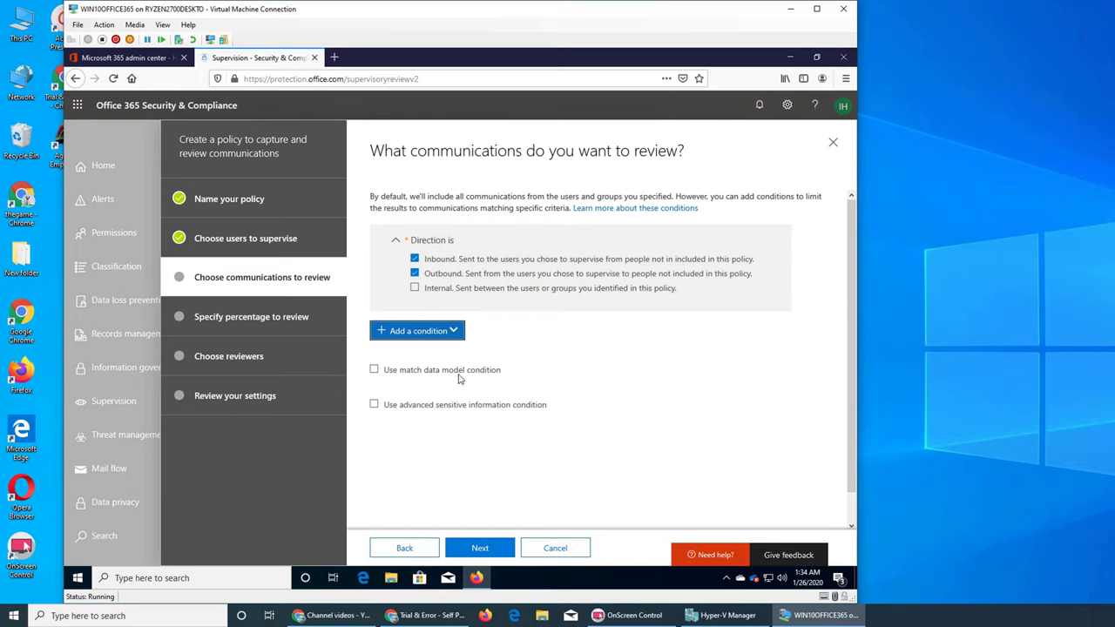
click(445, 336)
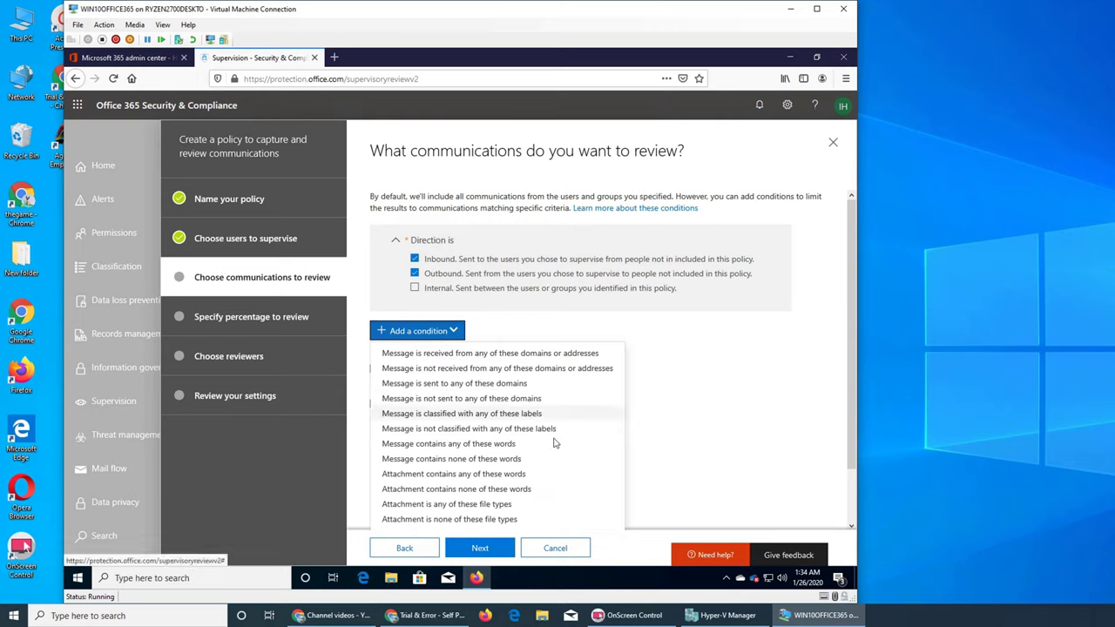
click(503, 353)
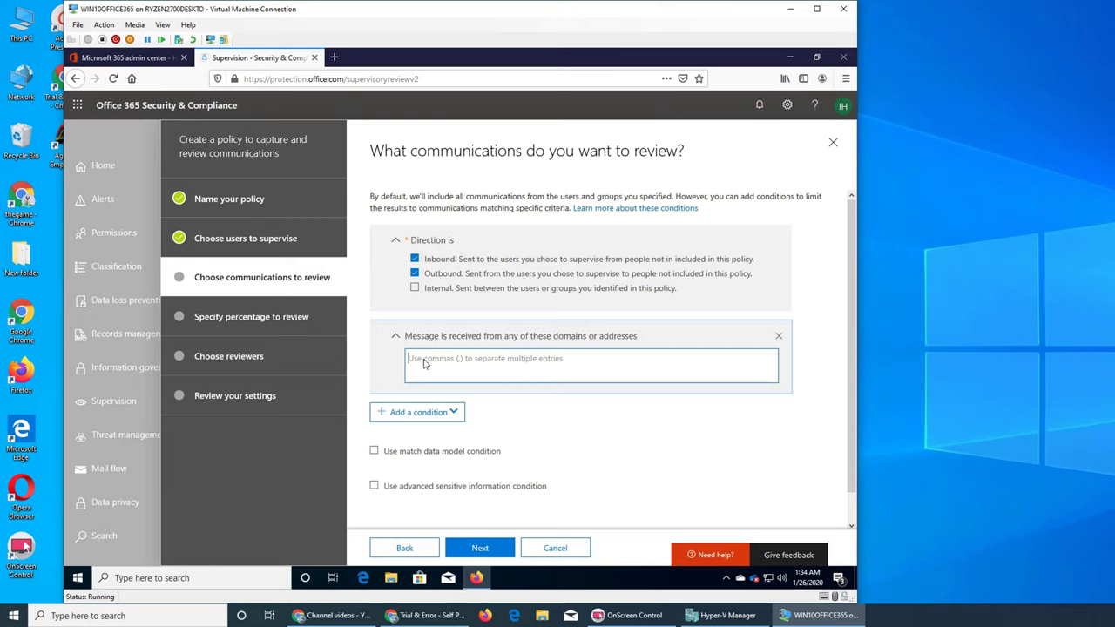
click(416, 362)
click(395, 336)
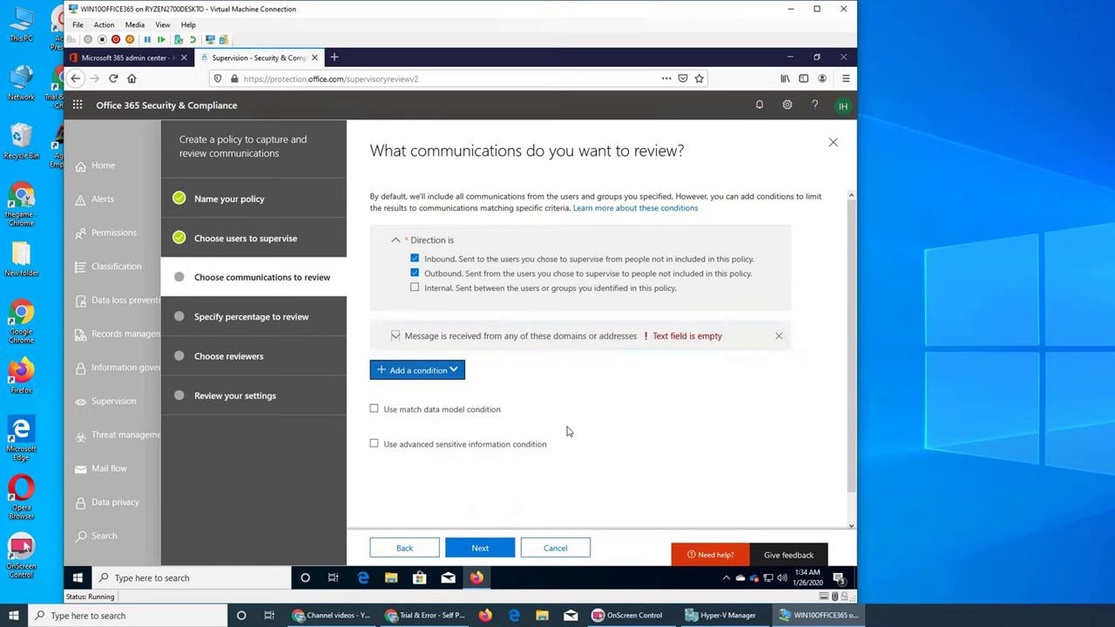
click(778, 338)
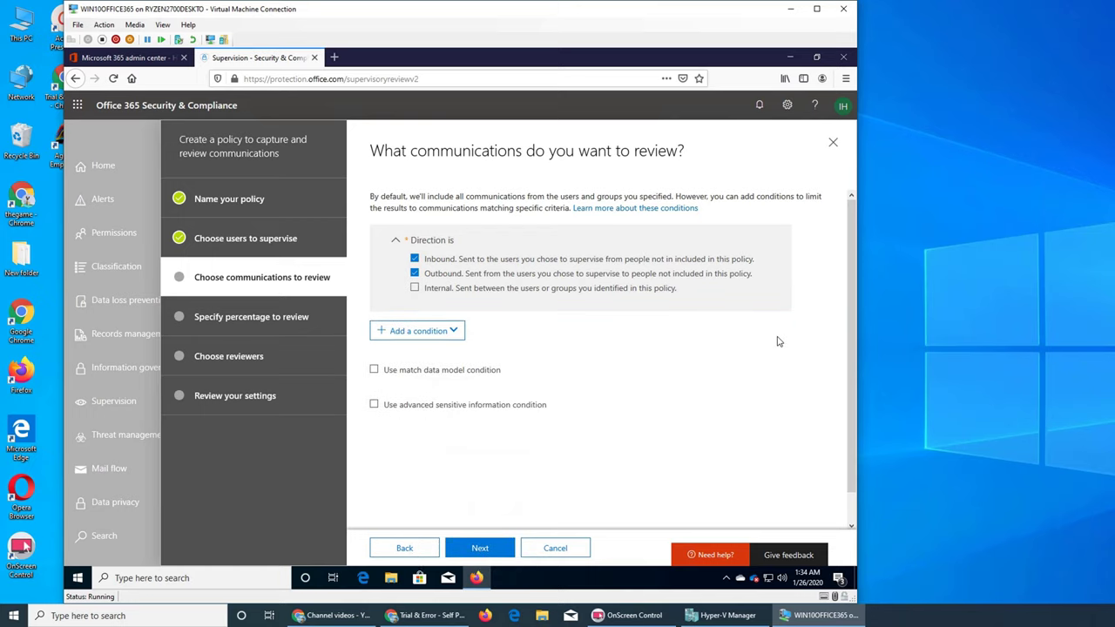
- Advance to the review percentage step and keep the value at 10%
click(496, 547)
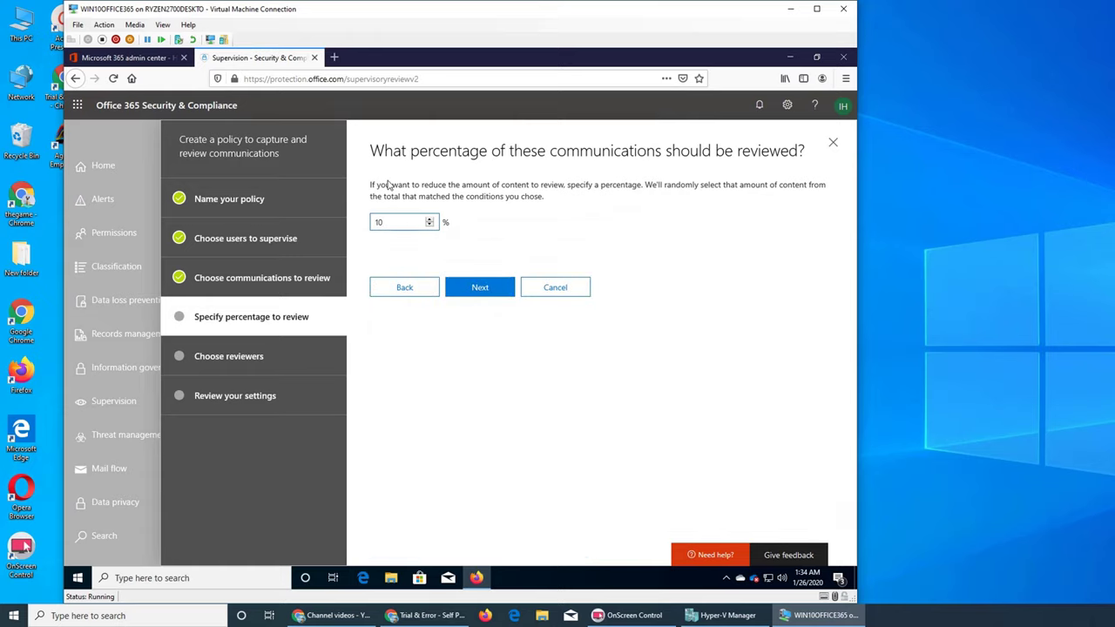
click(396, 222)
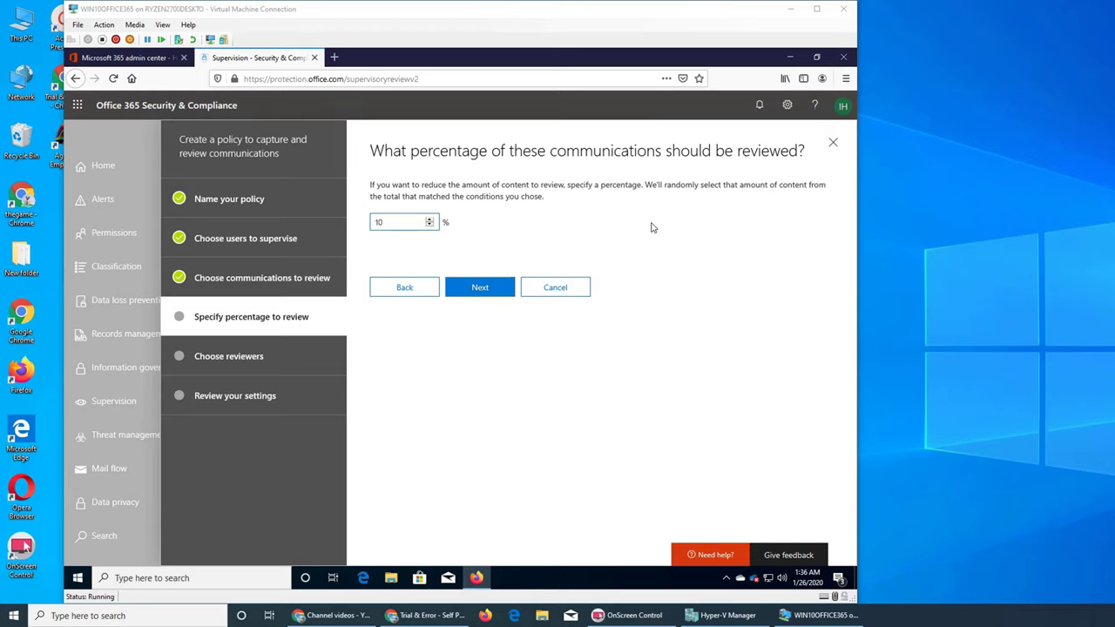
- Add the reviewer by searching their name, then continue to the settings summary
click(469, 292)
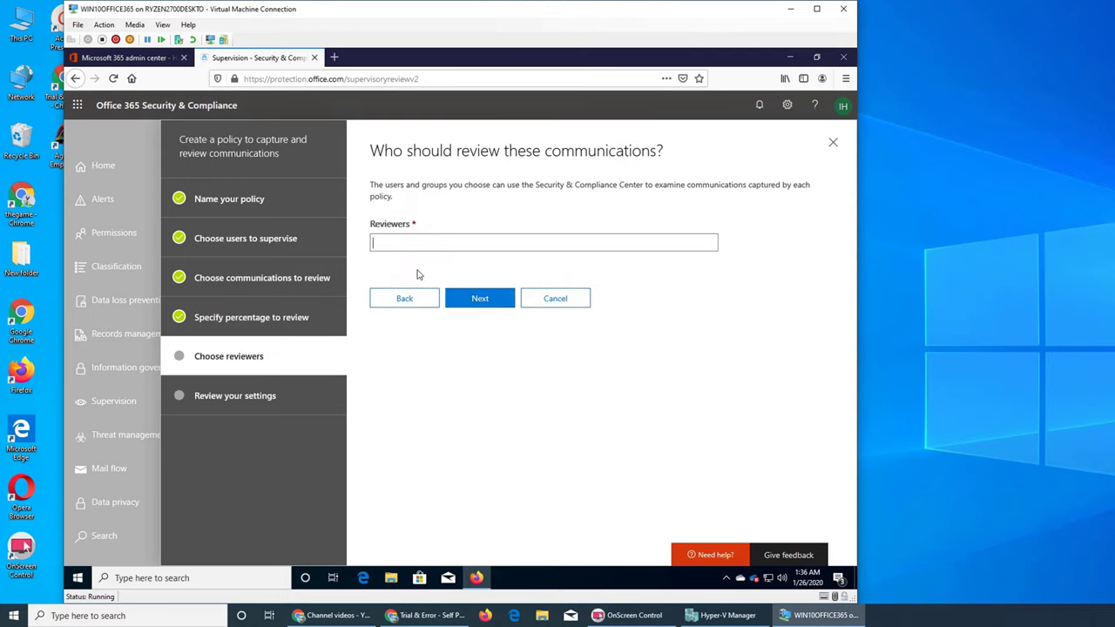
text(a)
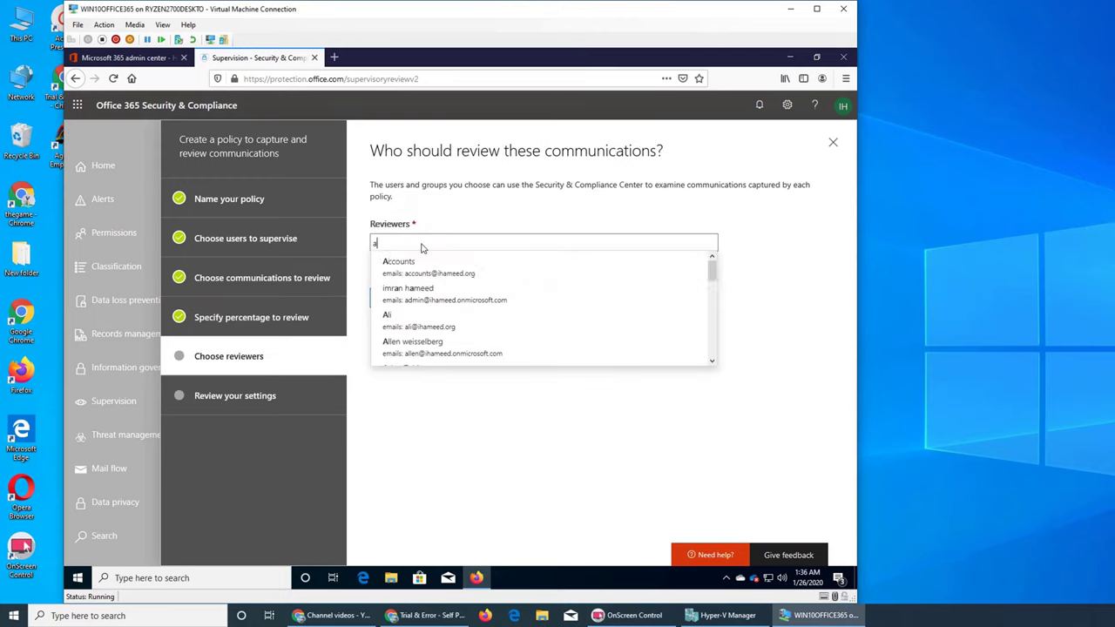
text(li)
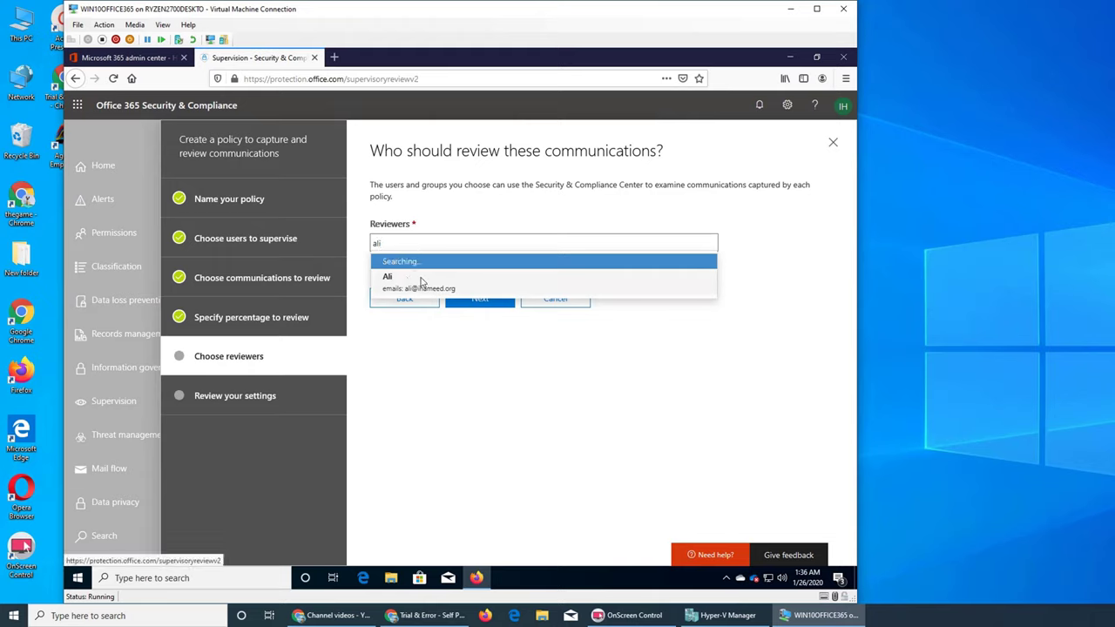
click(461, 280)
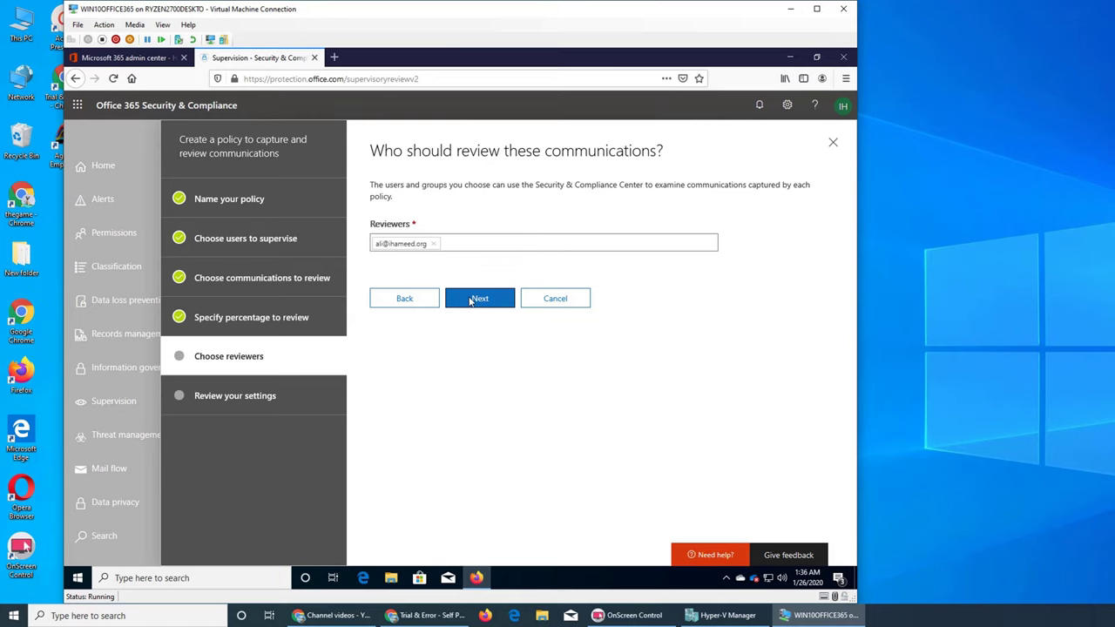
click(470, 301)
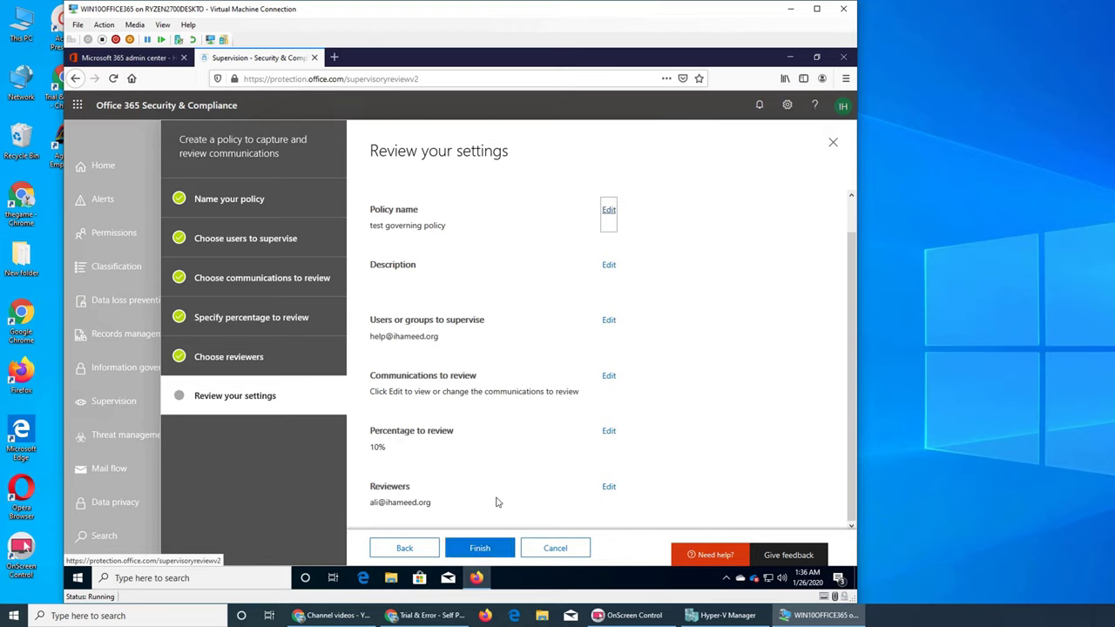
- Finish the wizard so 'test governing policy' appears on the Supervision page
click(479, 547)
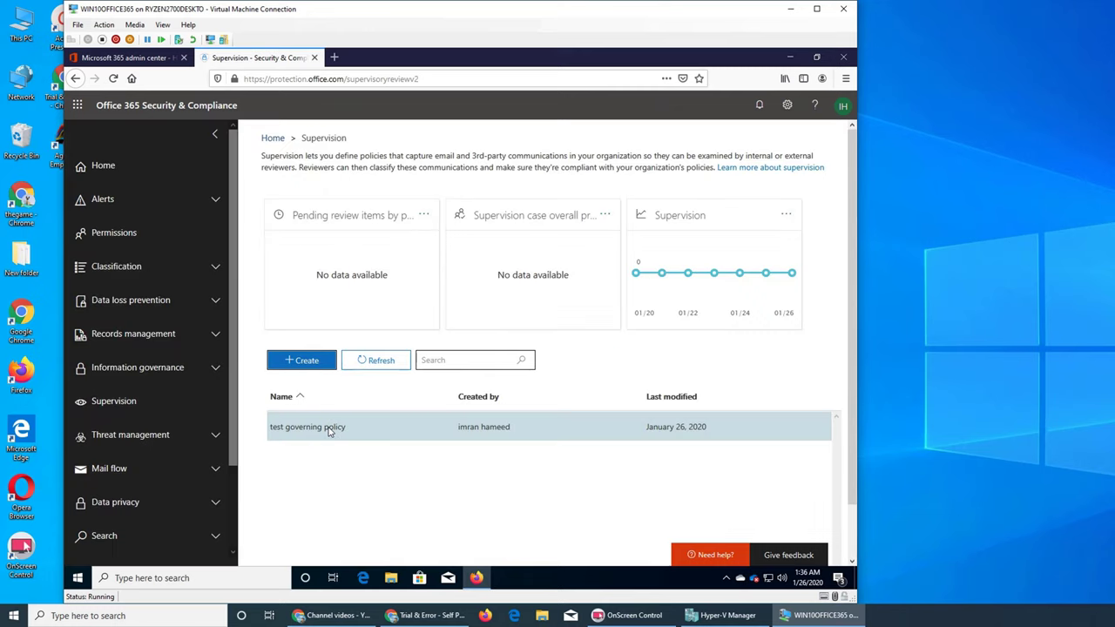
- Scroll the Supervision list to confirm 'test governing policy' is listed, last modified January 26, 2020
scroll(348, 437, down, 2)
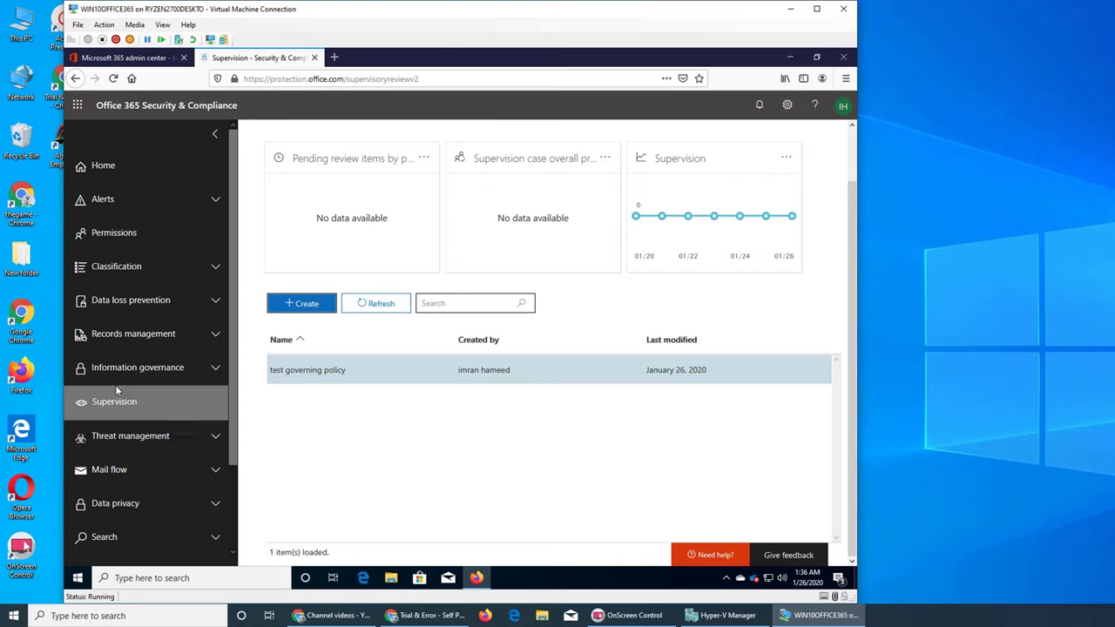